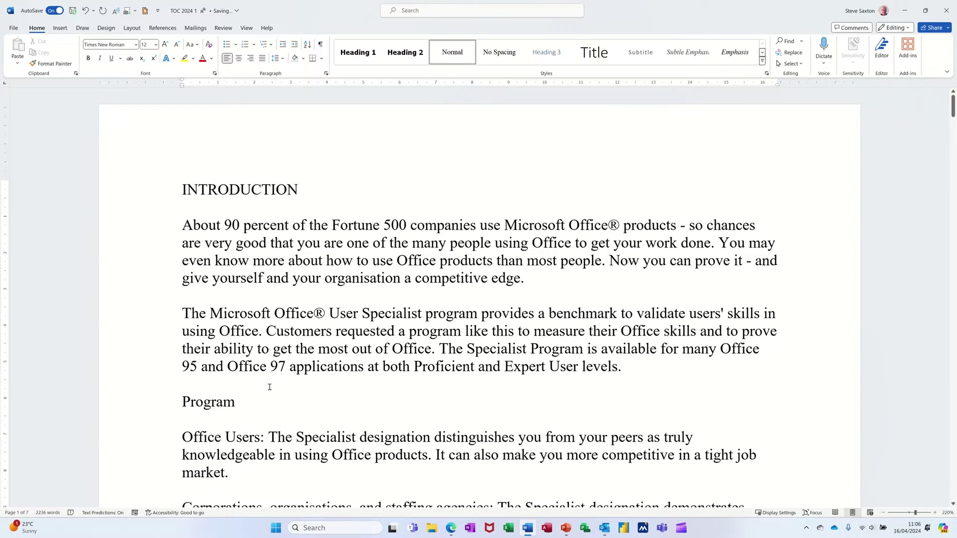
Step: Apply Heading 1 style to the INTRODUCTION and Program lines
left_click(155, 193)
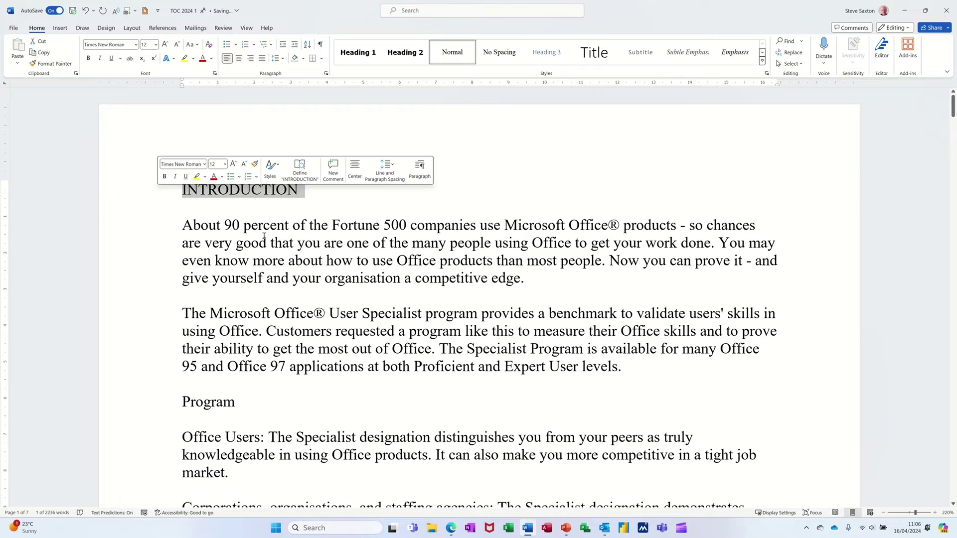
left_click(357, 53)
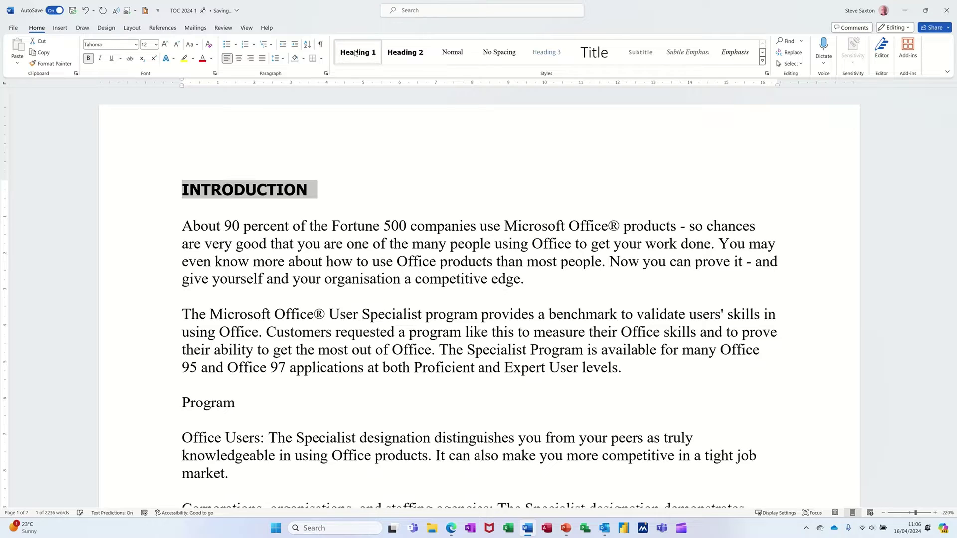
left_click(146, 403)
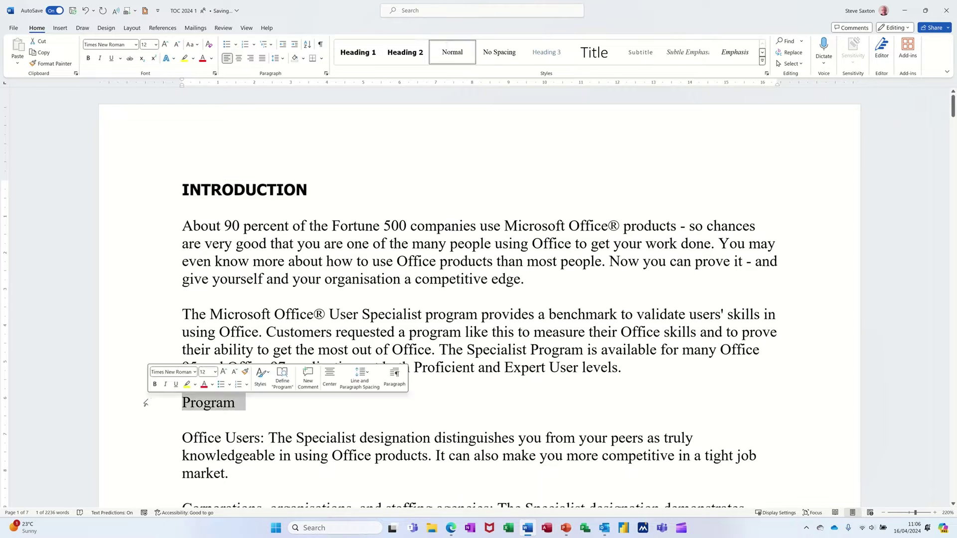
left_click(358, 58)
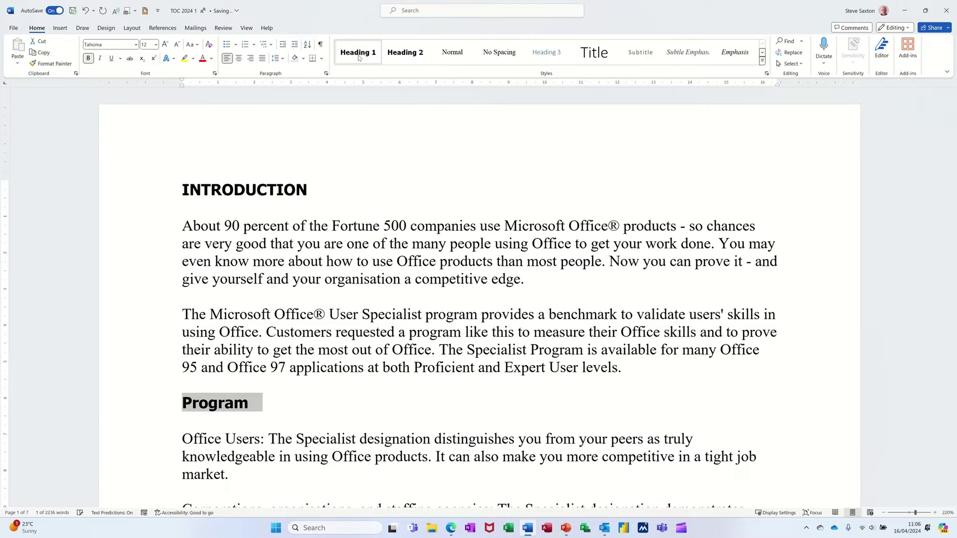
Step: Insert a blank Normal-style paragraph above the INTRODUCTION heading
left_click(184, 189)
key("Return")
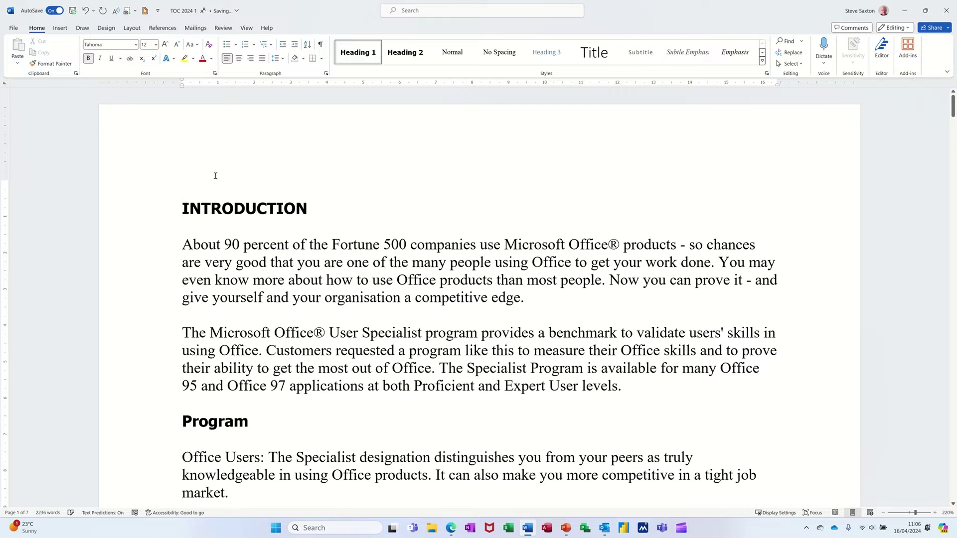
left_click(153, 188)
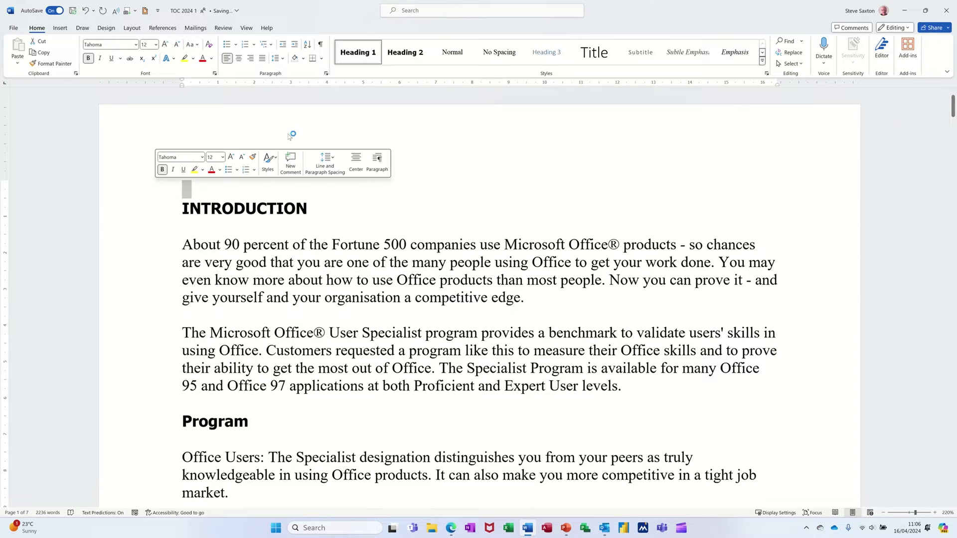
left_click(451, 55)
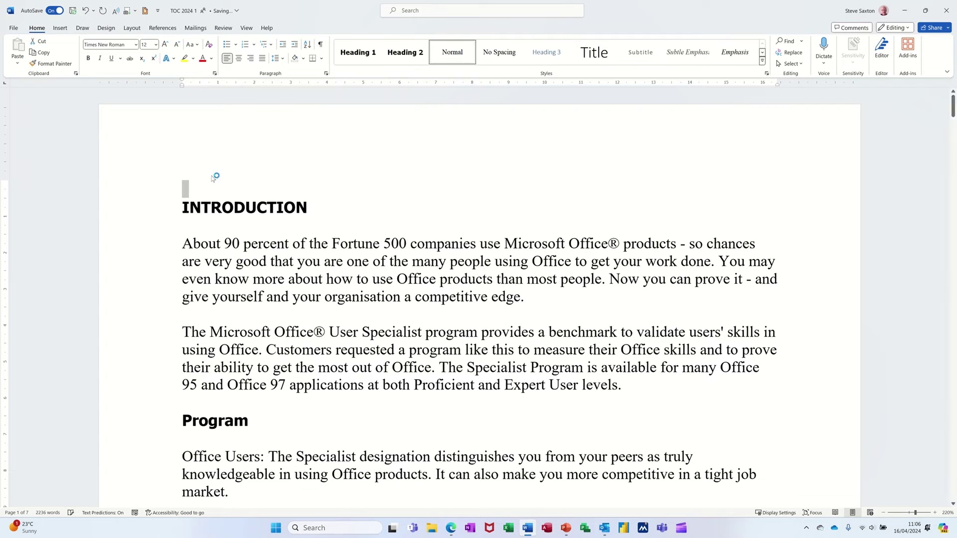
Step: Insert Automatic Table 1 from References, review it, then undo it with Ctrl+Z
left_click(162, 27)
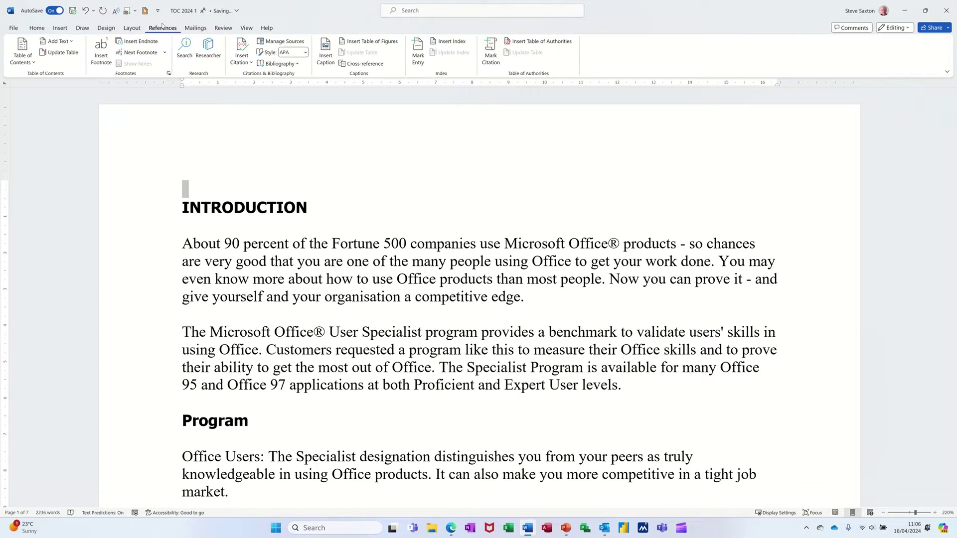
left_click(20, 53)
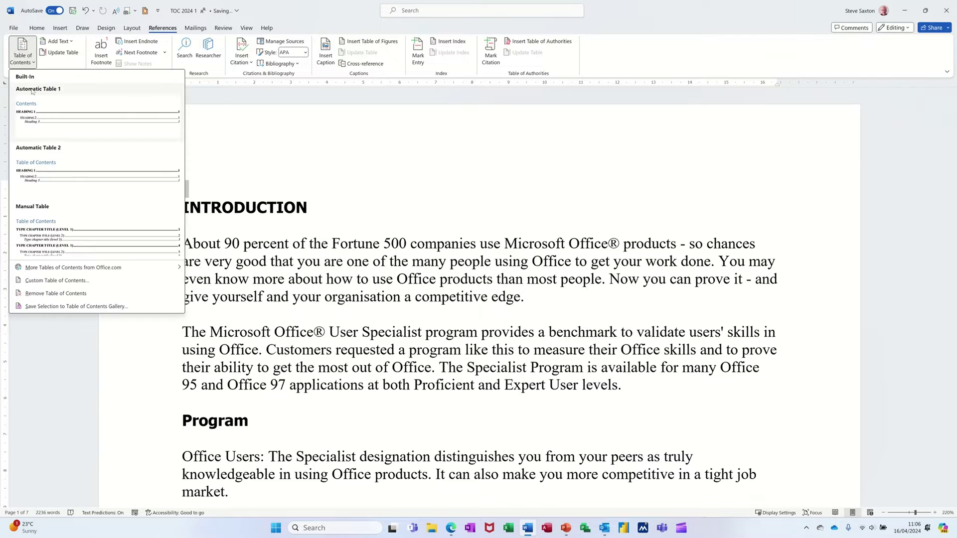
left_click(57, 112)
scroll(435, 169, "down", 3)
scroll(435, 169, "up", 4)
scroll(435, 169, "up", 3)
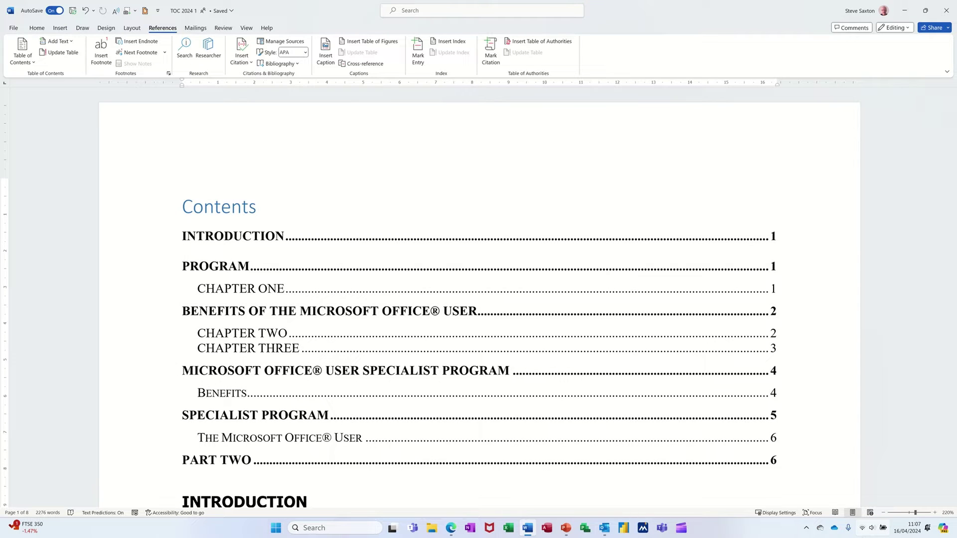
key("ctrl+z")
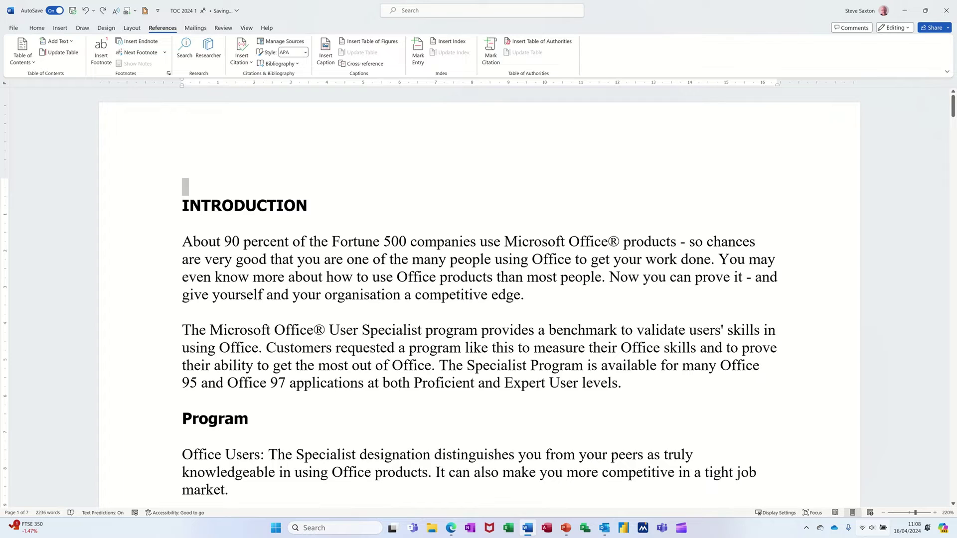
Step: Reset INTRODUCTION to Normal style and make it bold
left_click(144, 210)
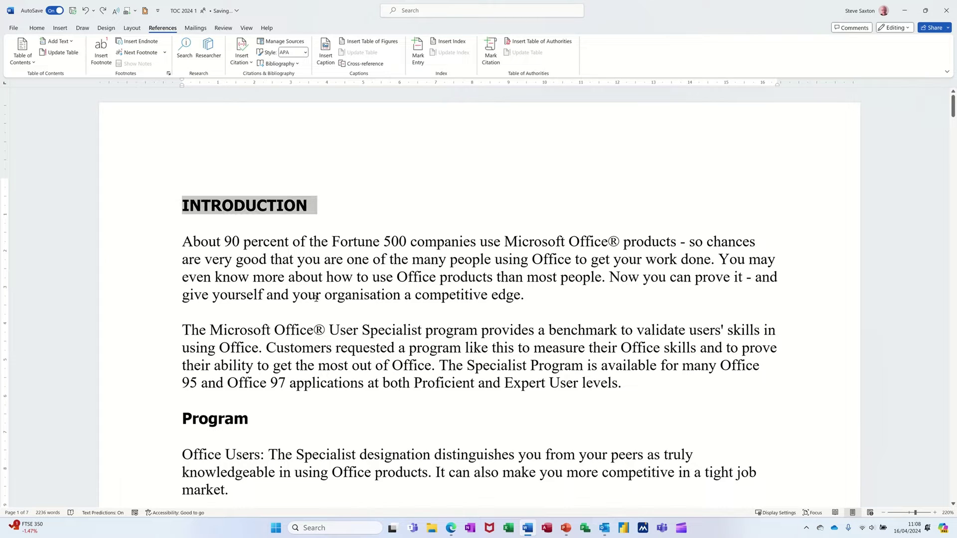
left_click(37, 28)
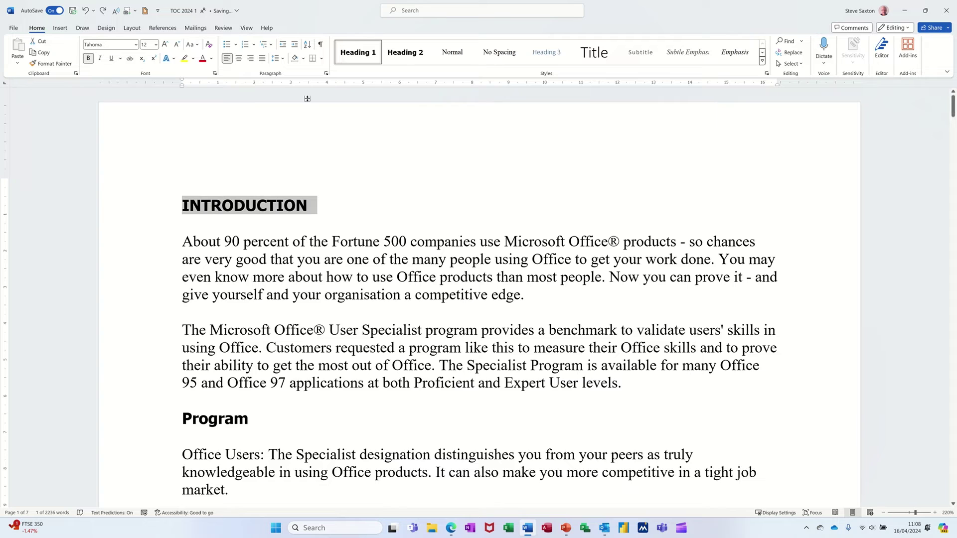
left_click(452, 52)
left_click(167, 200)
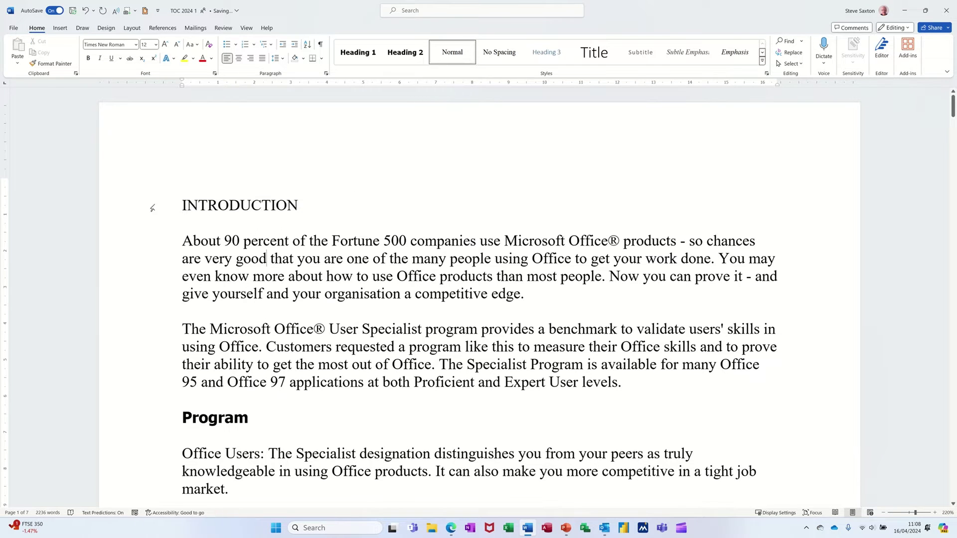
left_click(150, 207)
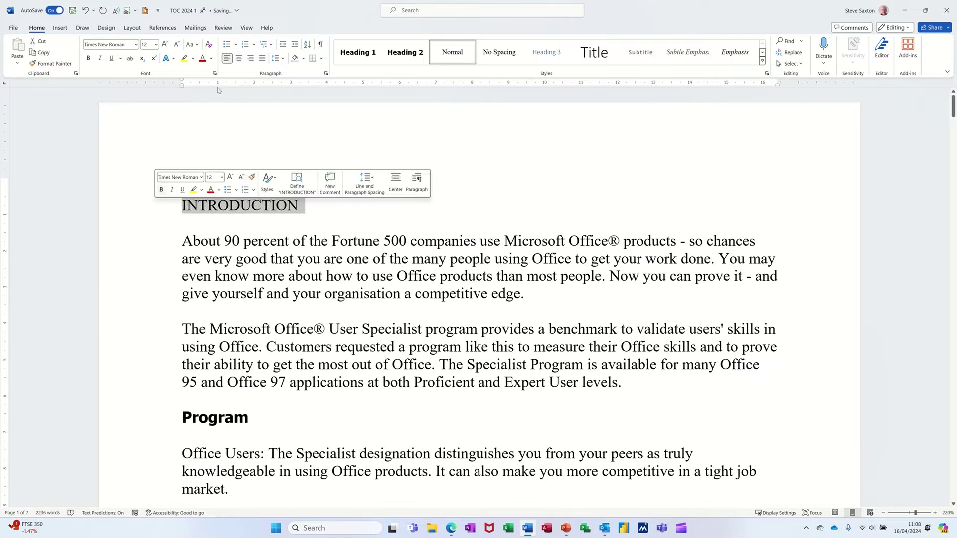
left_click(89, 58)
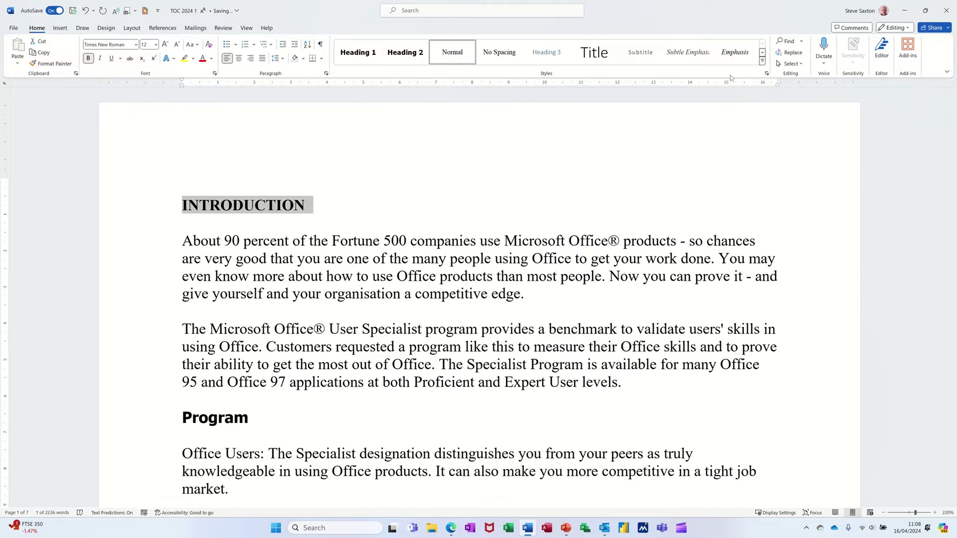
Step: Reapply Heading 1 style to INTRODUCTION
left_click(762, 61)
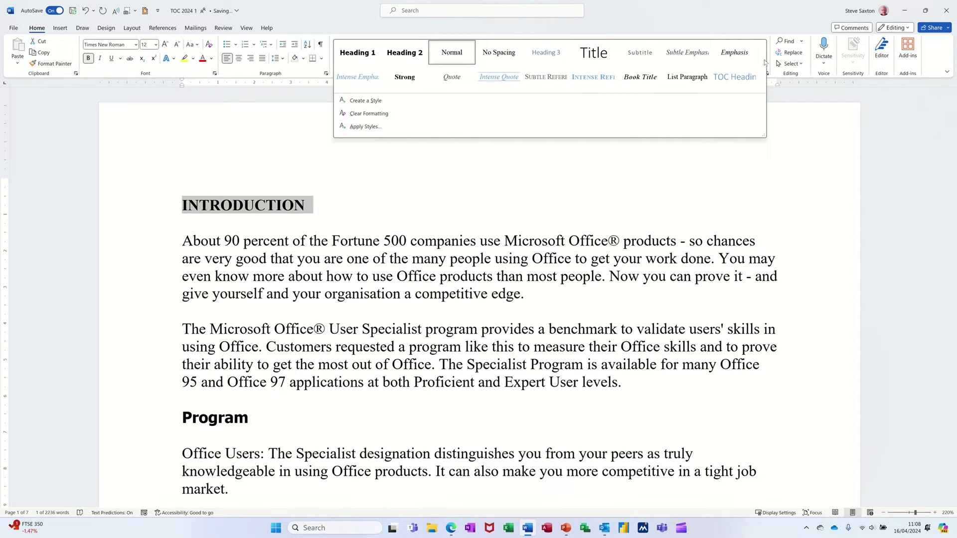
left_click(402, 192)
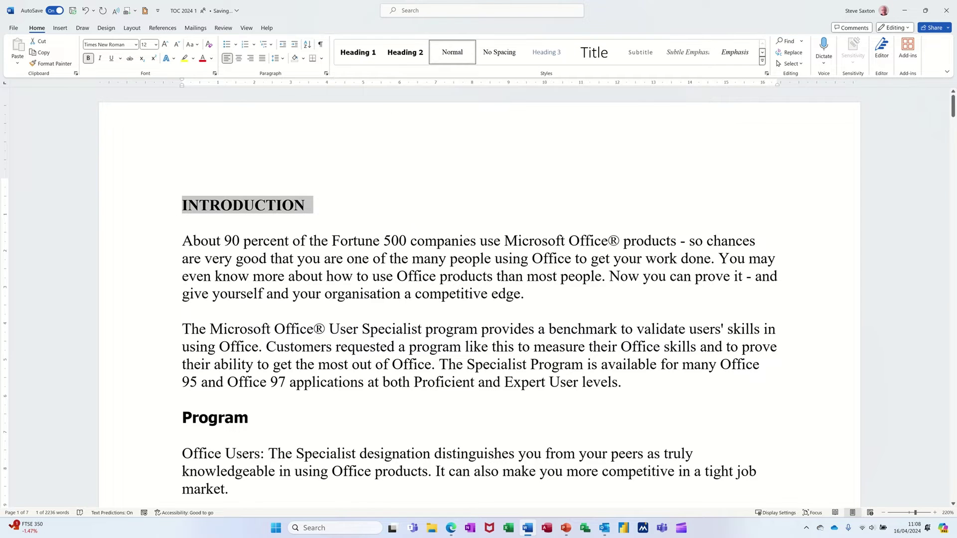
left_click(355, 53)
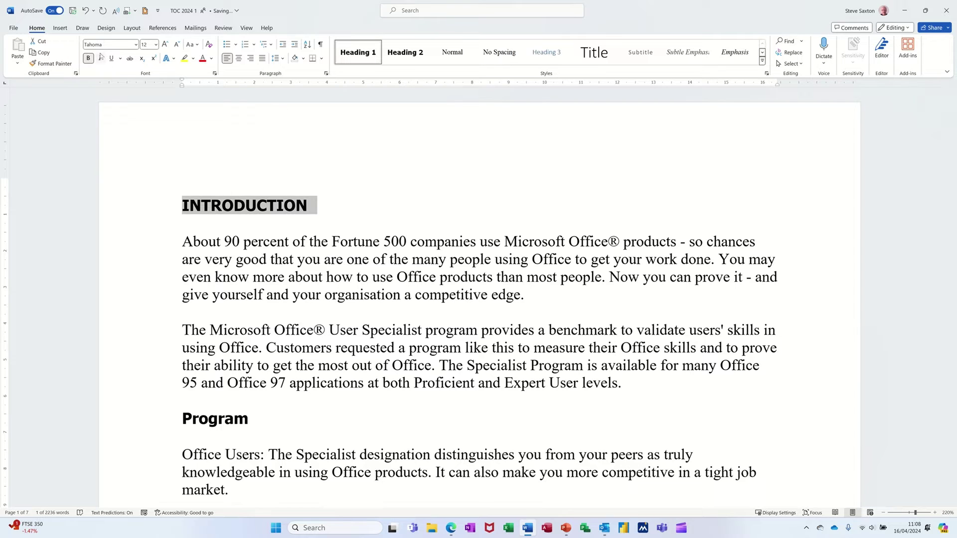
Step: Modify Heading 1 to Tahoma Bold 12 pt, outline level 1, for this document only
right_click(345, 54)
left_click(368, 72)
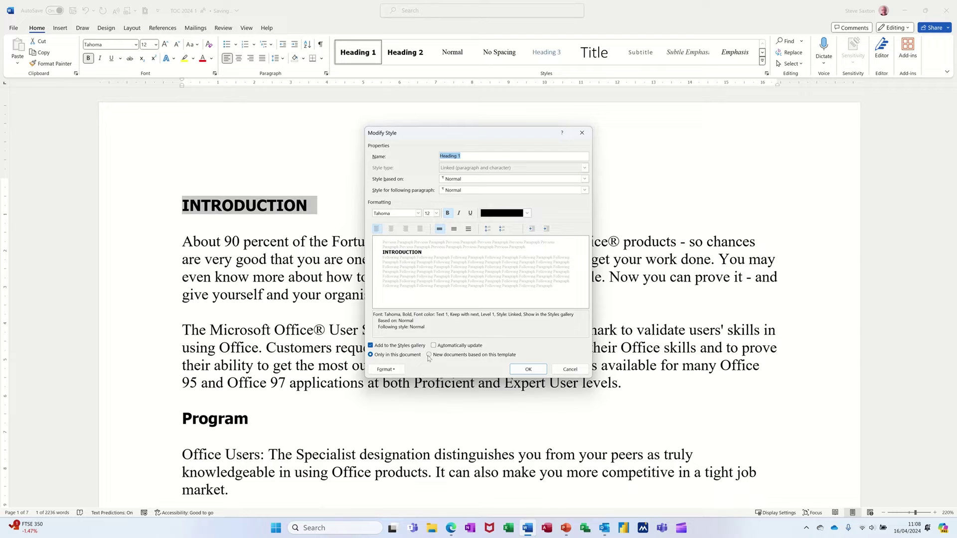
left_click(386, 369)
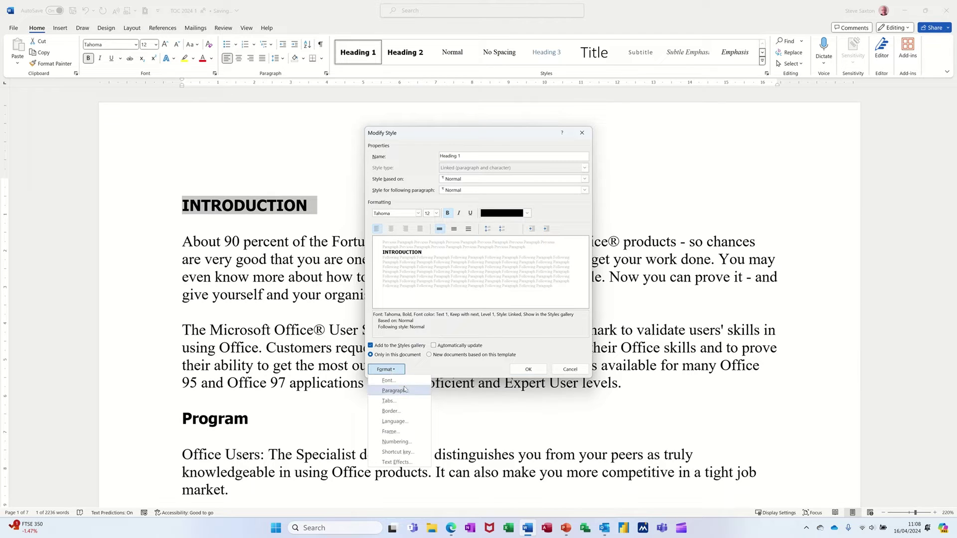
left_click(394, 384)
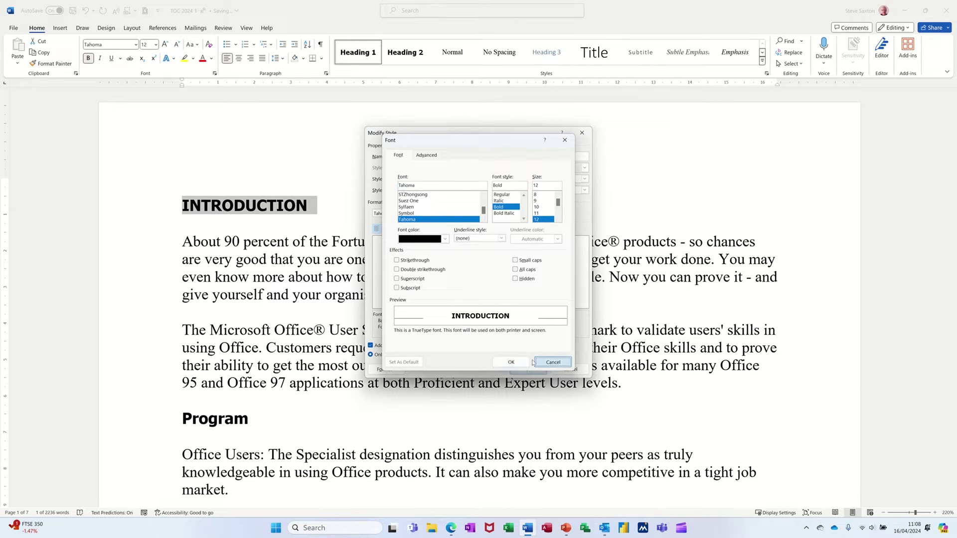
left_click(510, 362)
left_click(393, 371)
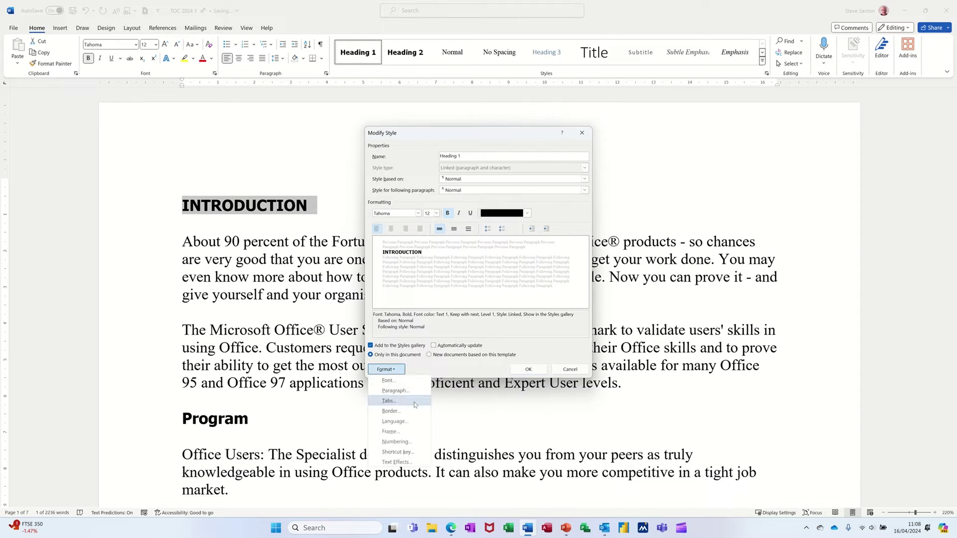
left_click(405, 391)
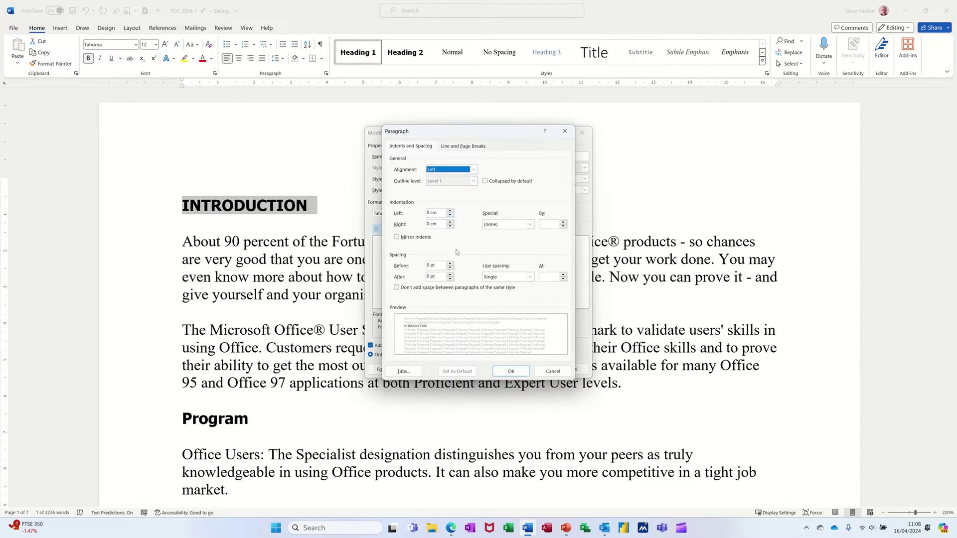
left_click(500, 370)
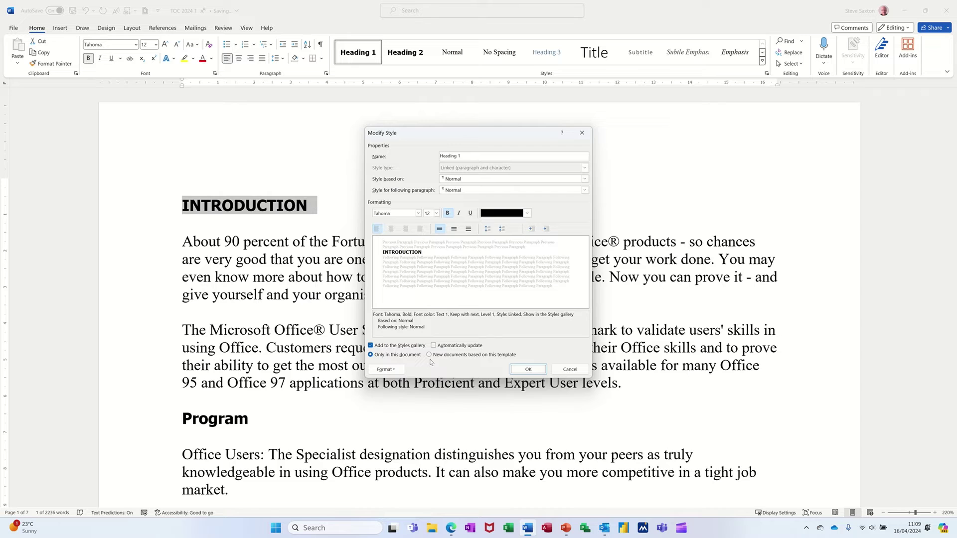
left_click(519, 370)
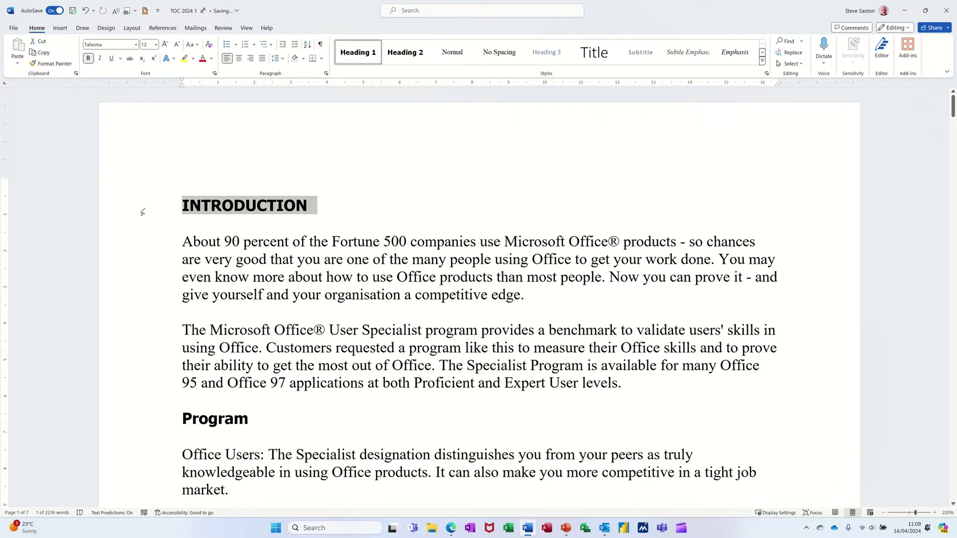
Step: Add an empty first paragraph and insert Automatic Table 1 contents above INTRODUCTION
mouse_move(178, 210)
key("ctrl+Home")
key("Return")
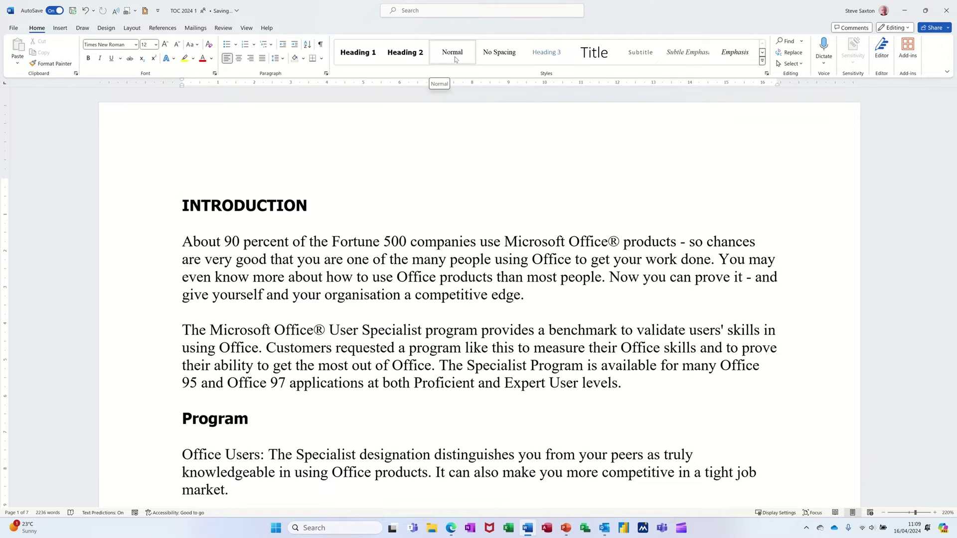
left_click(165, 30)
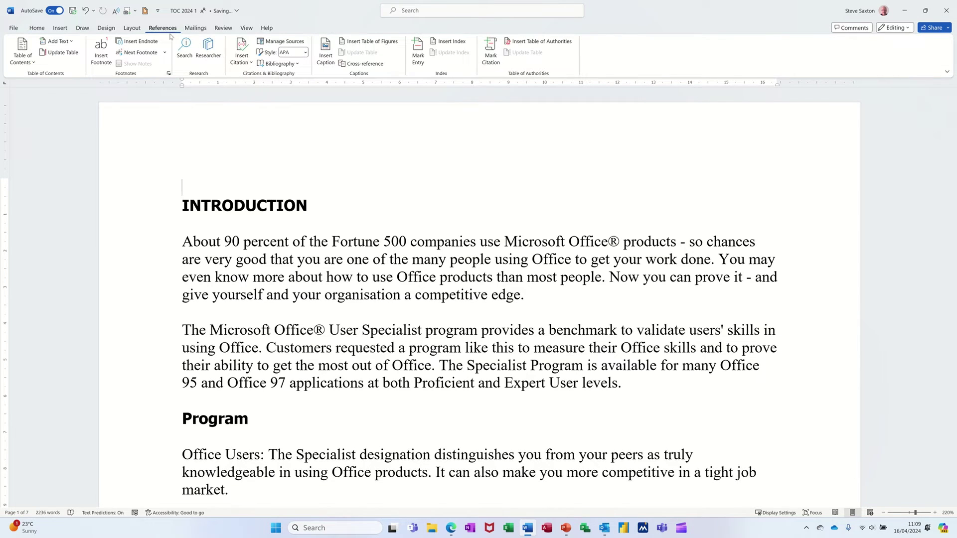
left_click(21, 65)
left_click(67, 120)
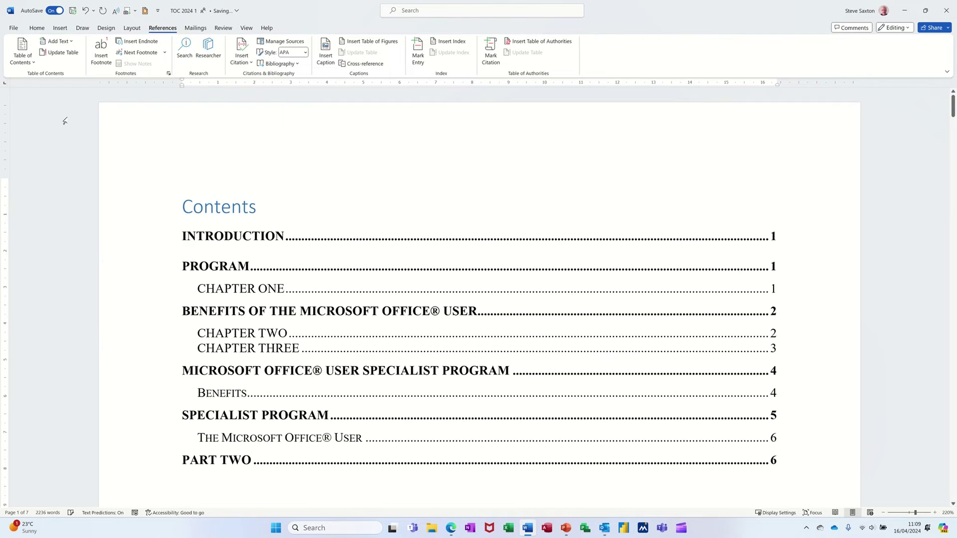
scroll(652, 371, "down", 7)
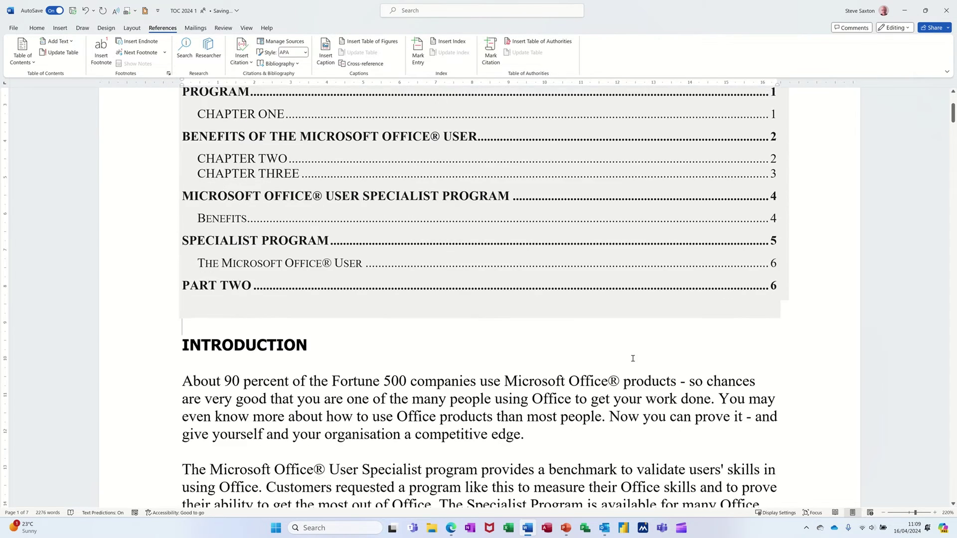
scroll(623, 351, "down", 2)
scroll(618, 339, "up", 6)
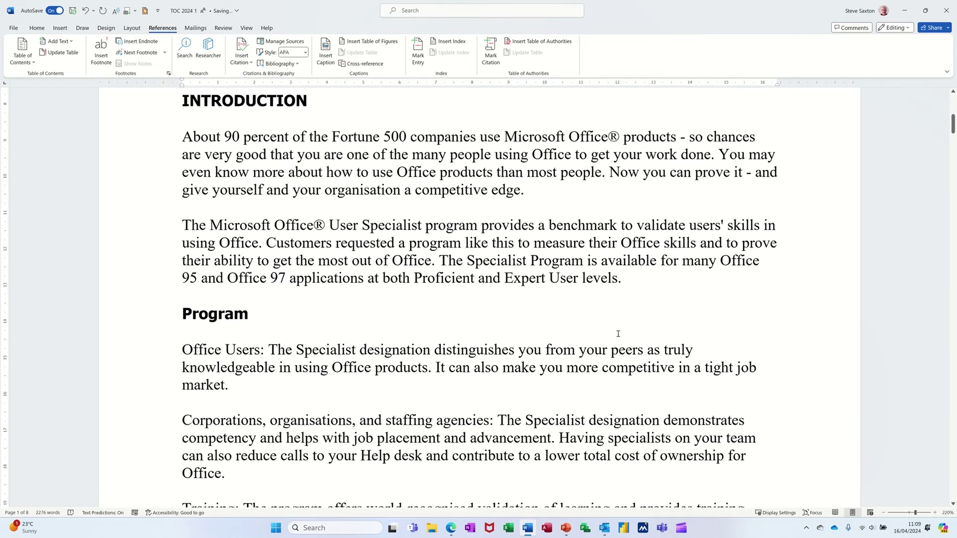
scroll(618, 334, "up", 3)
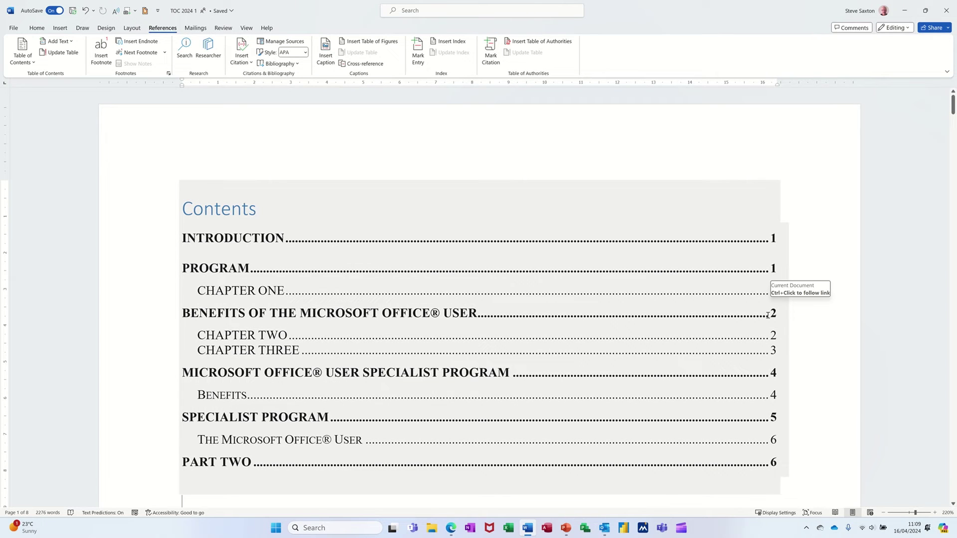
Step: Insert a page break with Ctrl+Enter before the Program heading
scroll(348, 334, "down", 6)
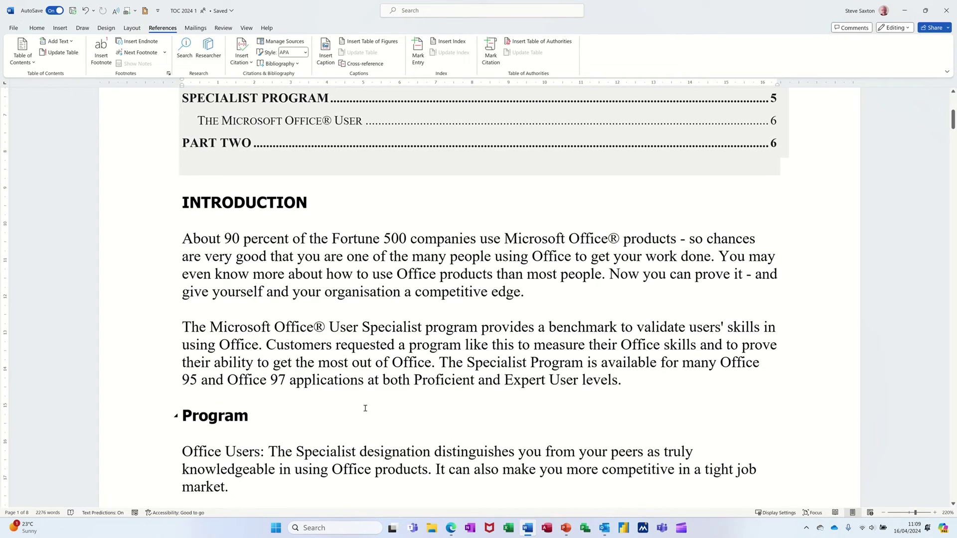
key("ctrl+Return")
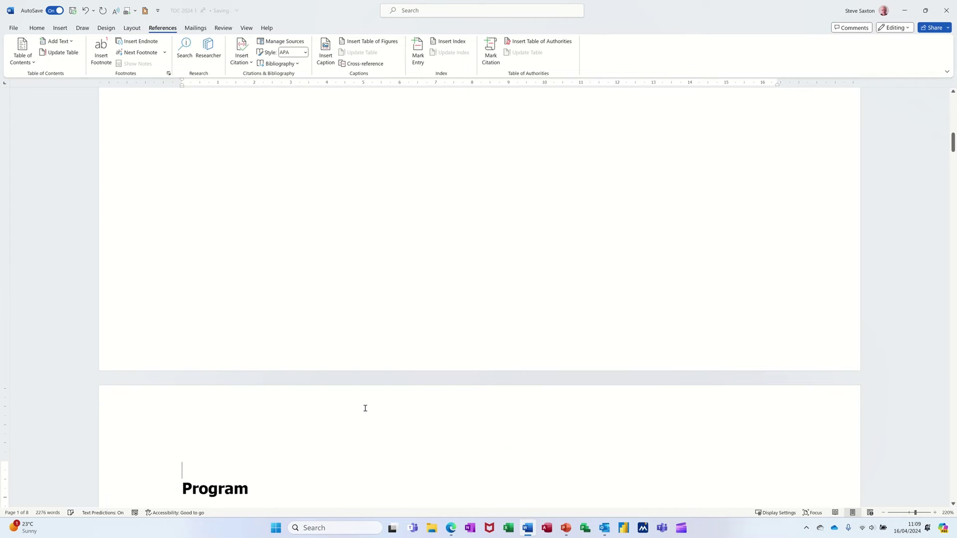
scroll(357, 438, "down", 5)
scroll(339, 445, "down", 15)
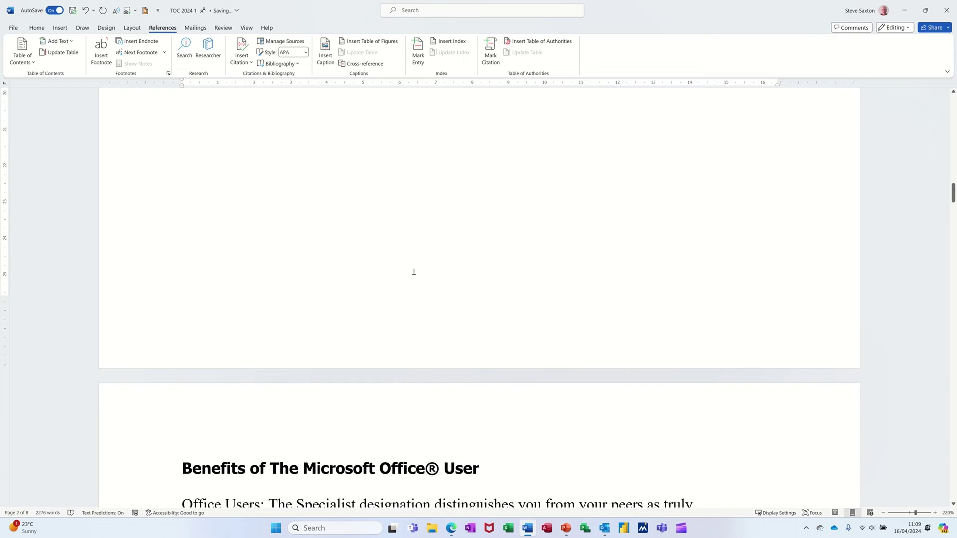
scroll(598, 296, "down", 10)
scroll(554, 298, "up", 2)
scroll(555, 298, "up", 20)
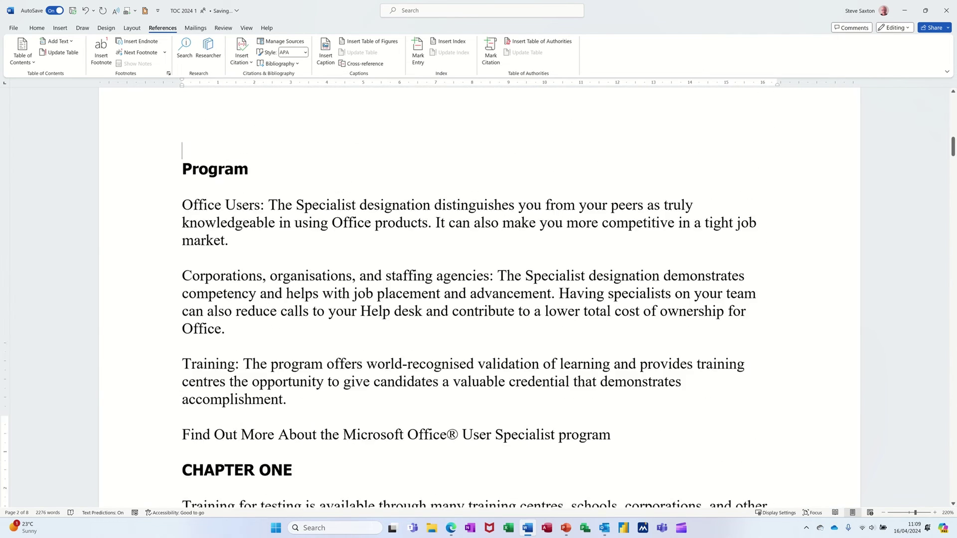
scroll(581, 288, "up", 5)
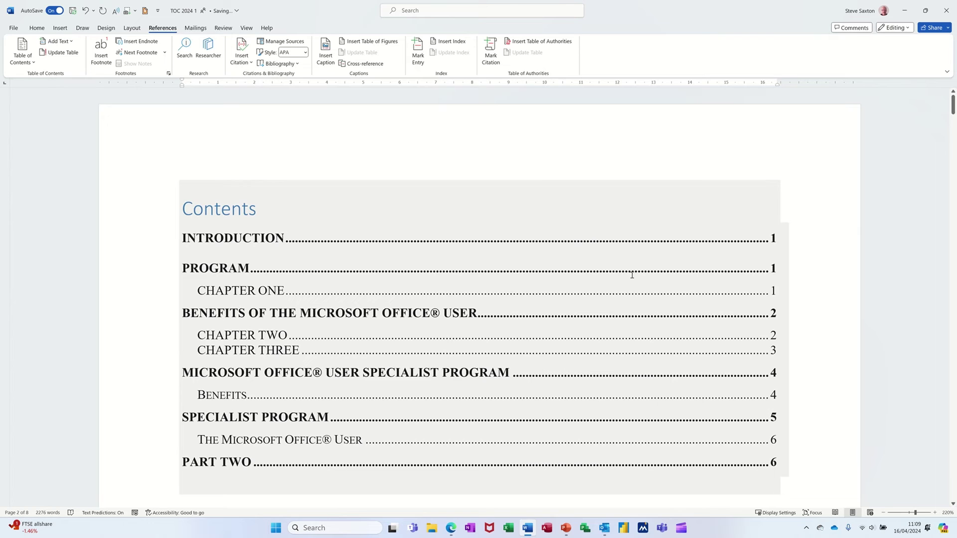
Step: Update only the page numbers in the Contents table
left_click(607, 275)
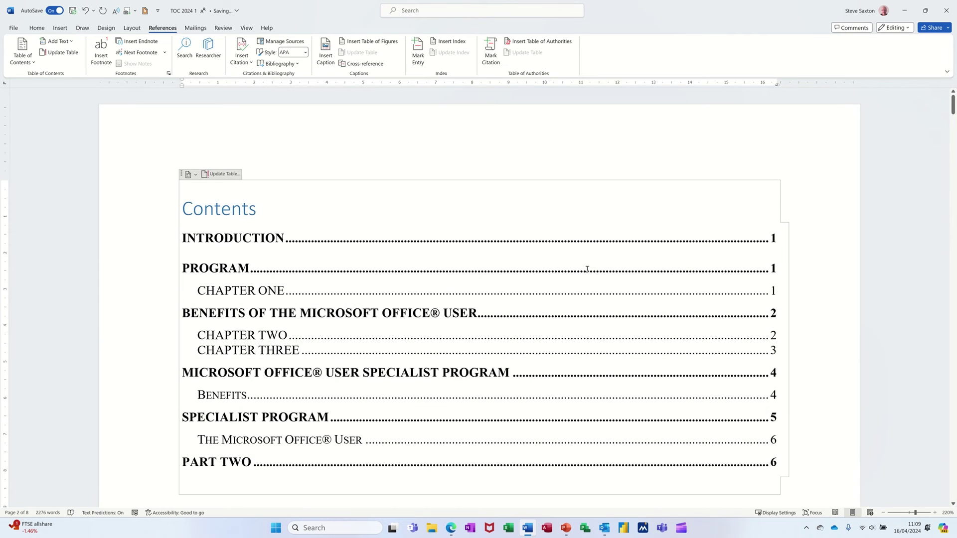
left_click(215, 174)
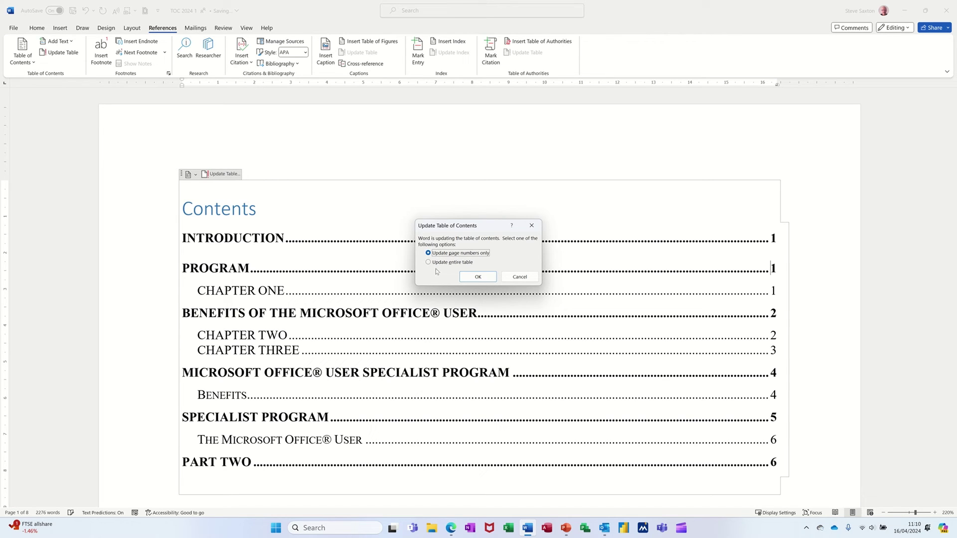
left_click(462, 278)
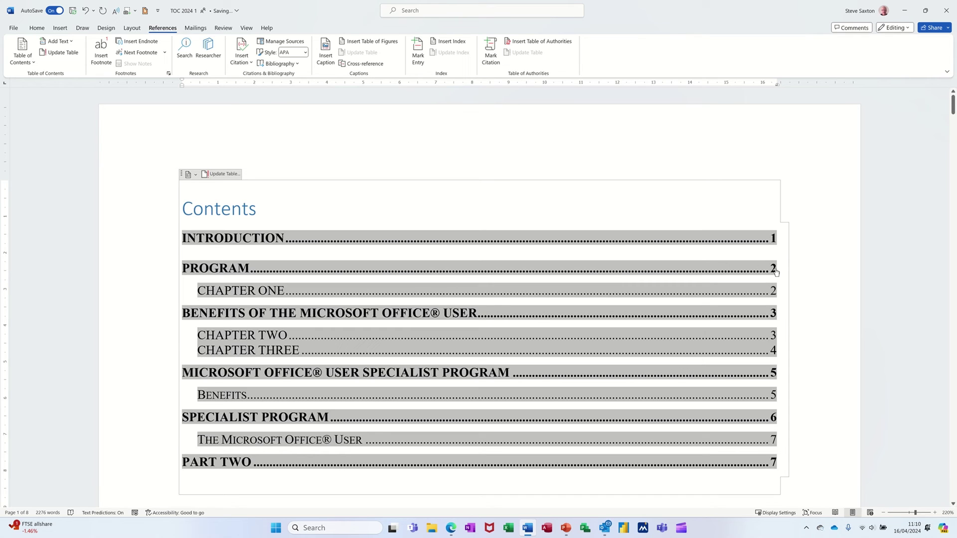
Step: Follow the PROGRAM entry's link to its heading to confirm page 2, then return to Contents
double_click(774, 271)
left_click(773, 265, "ctrl")
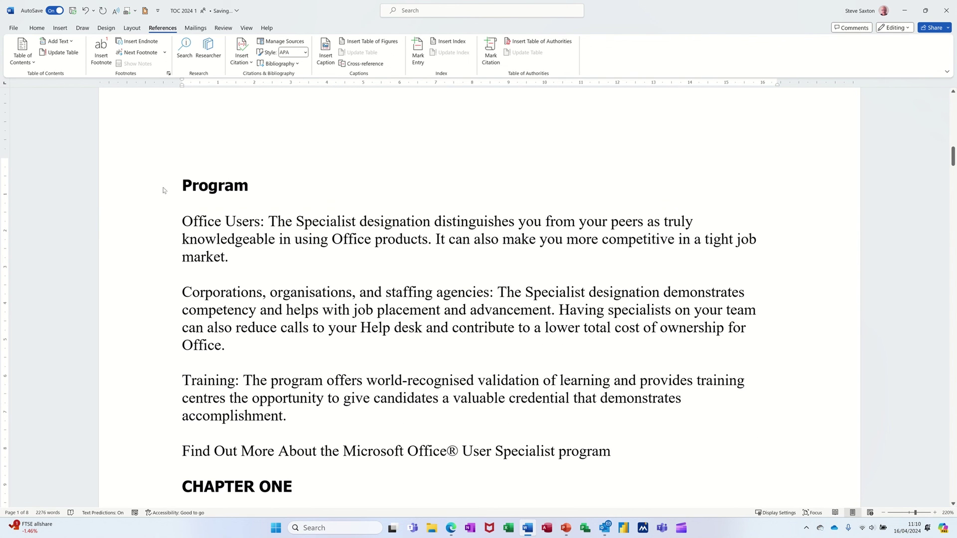
scroll(454, 290, "up", 15)
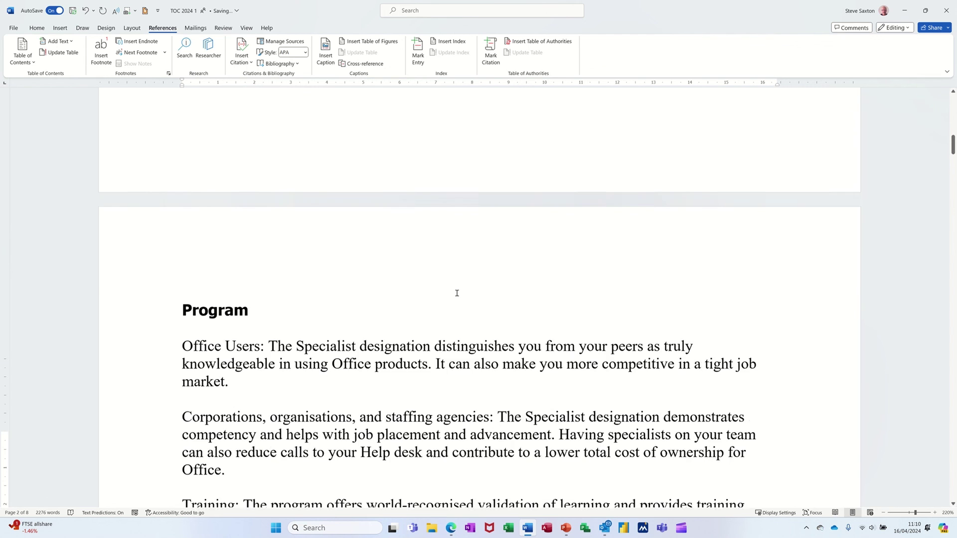
left_click(468, 300)
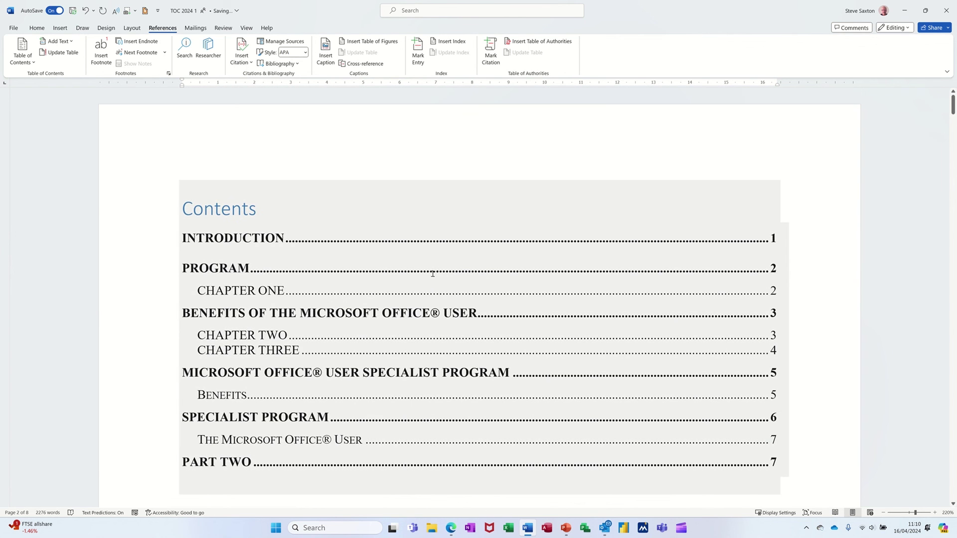